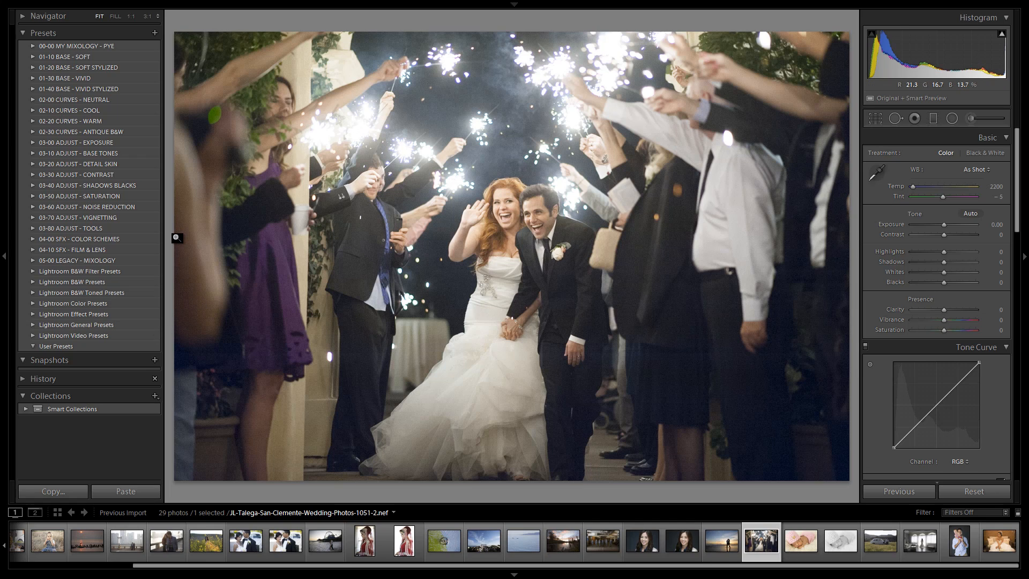
# Show the camera info overlay and examine the image noise around the sparklers, couple and dark suits at 1:1
pyautogui.press('i')
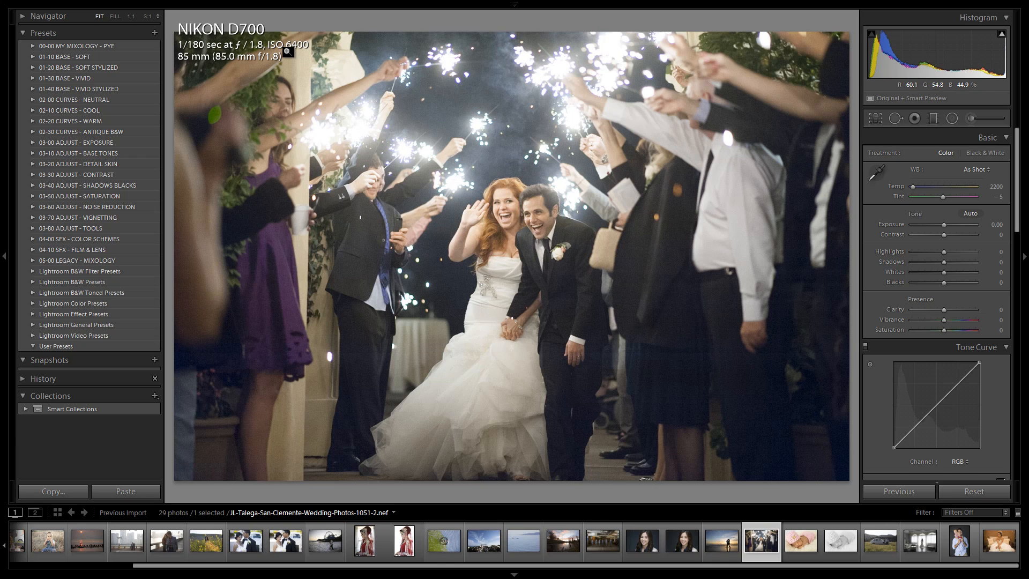
pyautogui.click(380, 101)
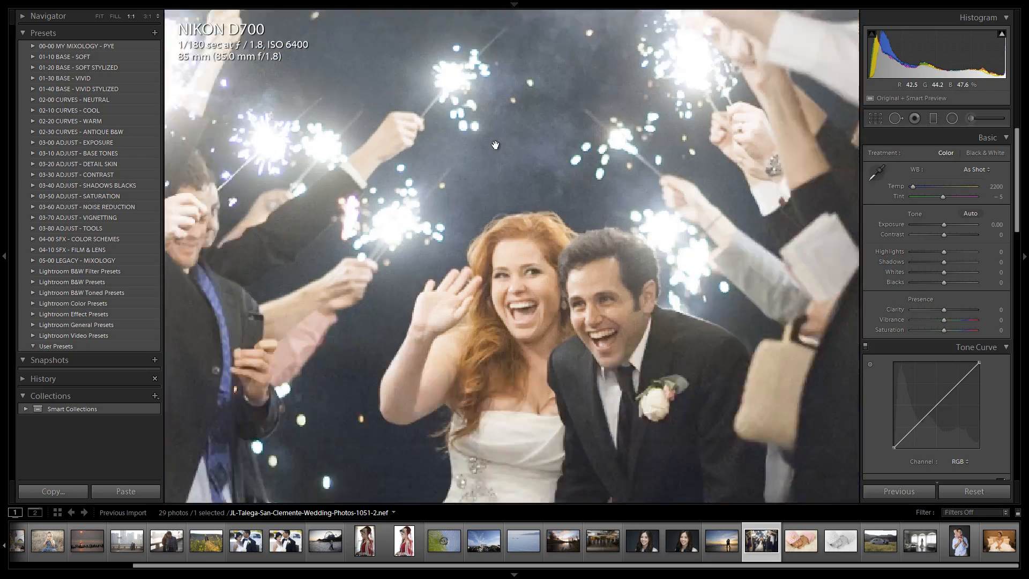
pyautogui.moveTo(517, 82); pyautogui.dragTo(523, 177)
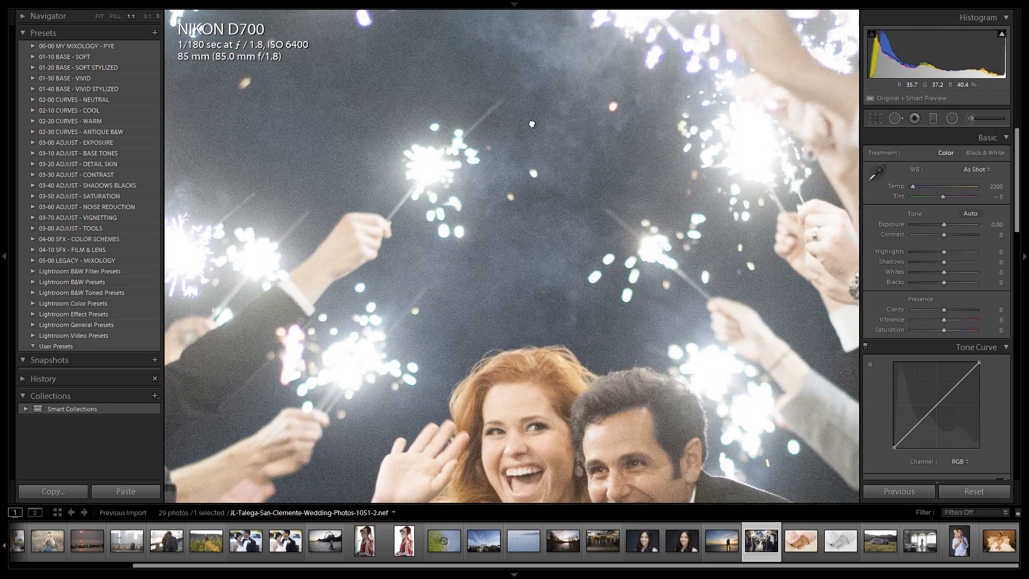
pyautogui.moveTo(532, 124)
pyautogui.mouseDown()
pyautogui.moveTo(536, 152)
pyautogui.moveTo(565, 141)
pyautogui.mouseUp()
pyautogui.moveTo(541, 279); pyautogui.dragTo(589, 177)
pyautogui.moveTo(536, 300); pyautogui.dragTo(616, 107)
pyautogui.moveTo(740, 268); pyautogui.dragTo(643, 177)
pyautogui.moveTo(761, 161); pyautogui.dragTo(613, 121)
pyautogui.moveTo(657, 174); pyautogui.dragTo(546, 107)
pyautogui.moveTo(615, 138); pyautogui.dragTo(547, 106)
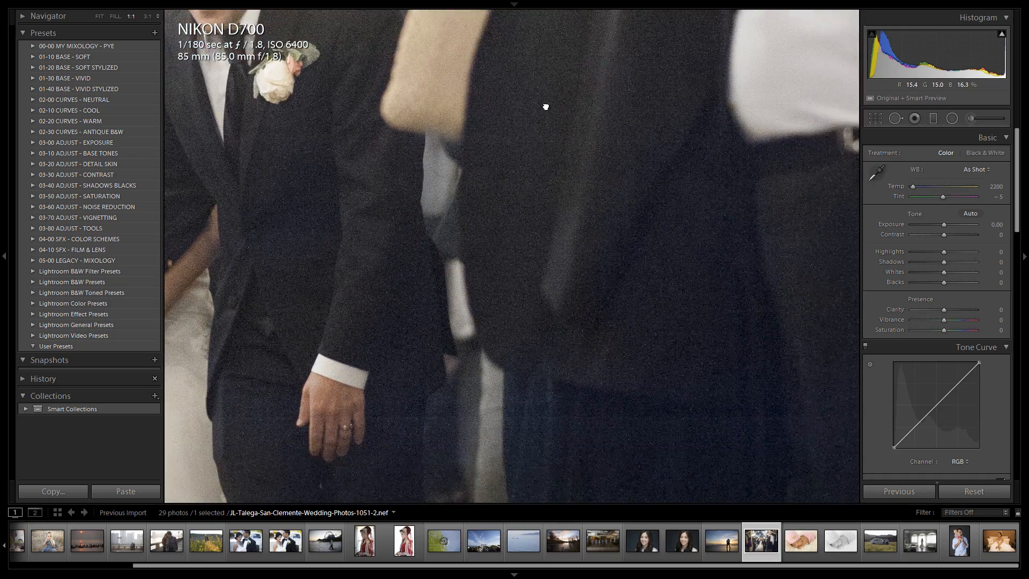
pyautogui.moveTo(434, 215); pyautogui.dragTo(527, 122)
pyautogui.moveTo(439, 252); pyautogui.dragTo(573, 128)
pyautogui.moveTo(535, 225); pyautogui.dragTo(594, 110)
pyautogui.moveTo(578, 147); pyautogui.dragTo(566, 89)
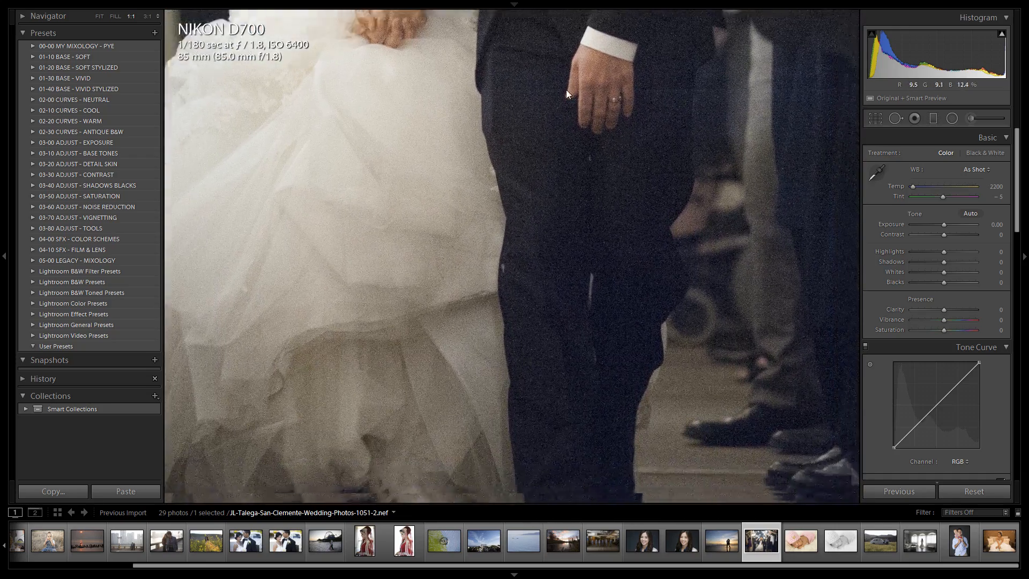
pyautogui.moveTo(695, 164); pyautogui.dragTo(637, 131)
pyautogui.click(636, 130)
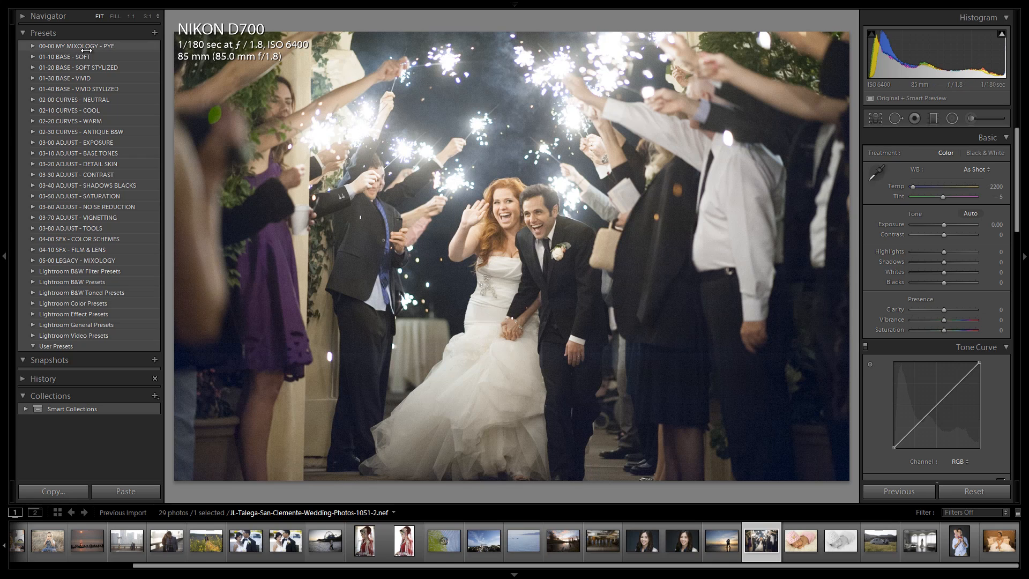
# Compare the soft base presets 13a. Light Crush - Skin Desat and 14a. Heavy Crush - Skin Desat, leaving 14a applied
pyautogui.click(38, 56)
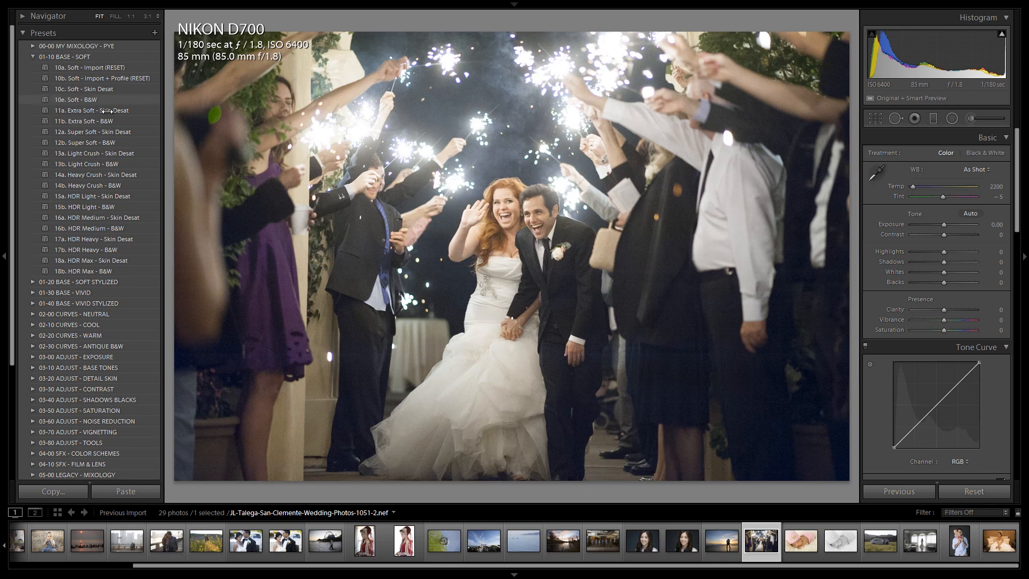
pyautogui.click(101, 152)
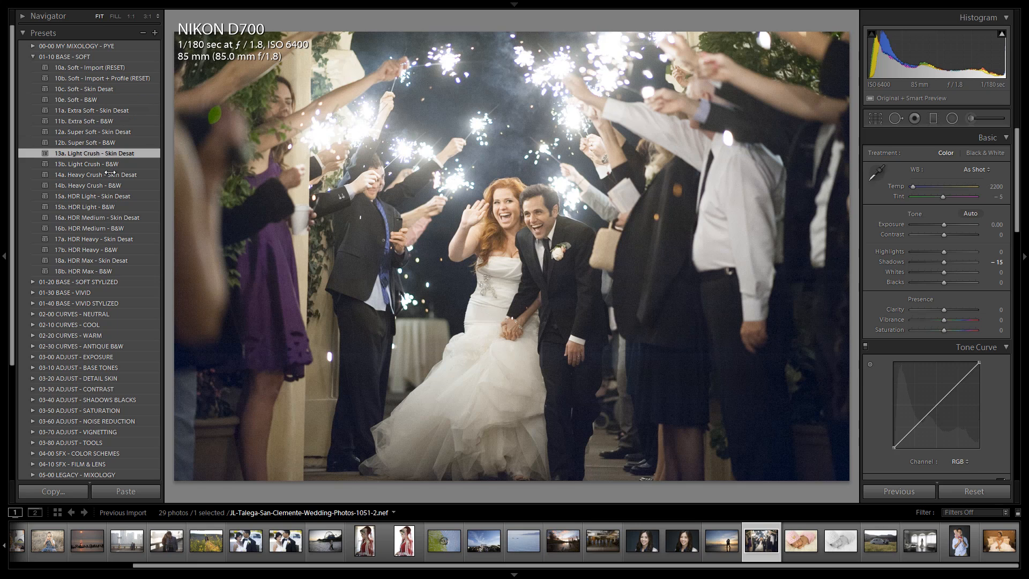
pyautogui.click(127, 175)
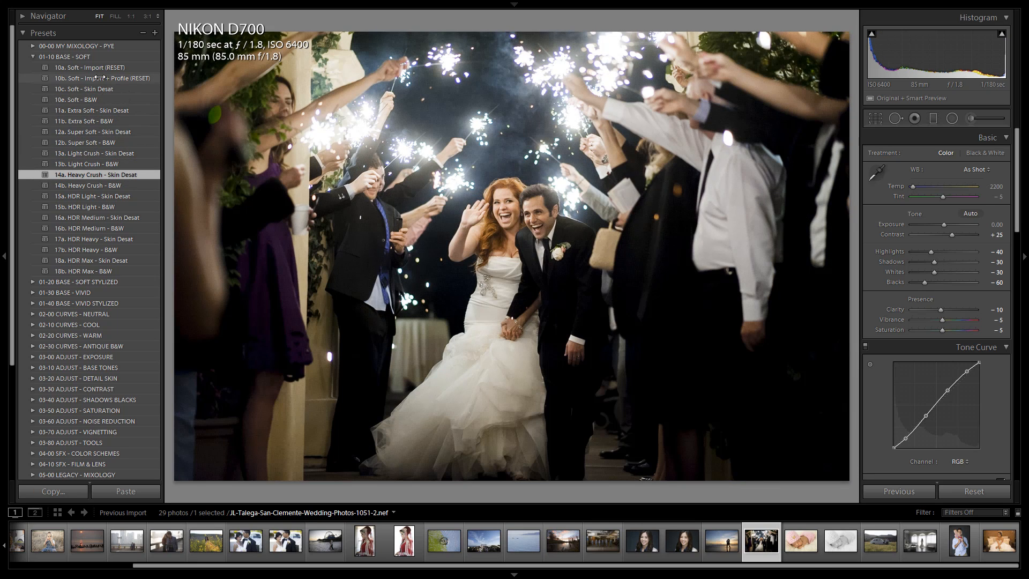
pyautogui.click(99, 153)
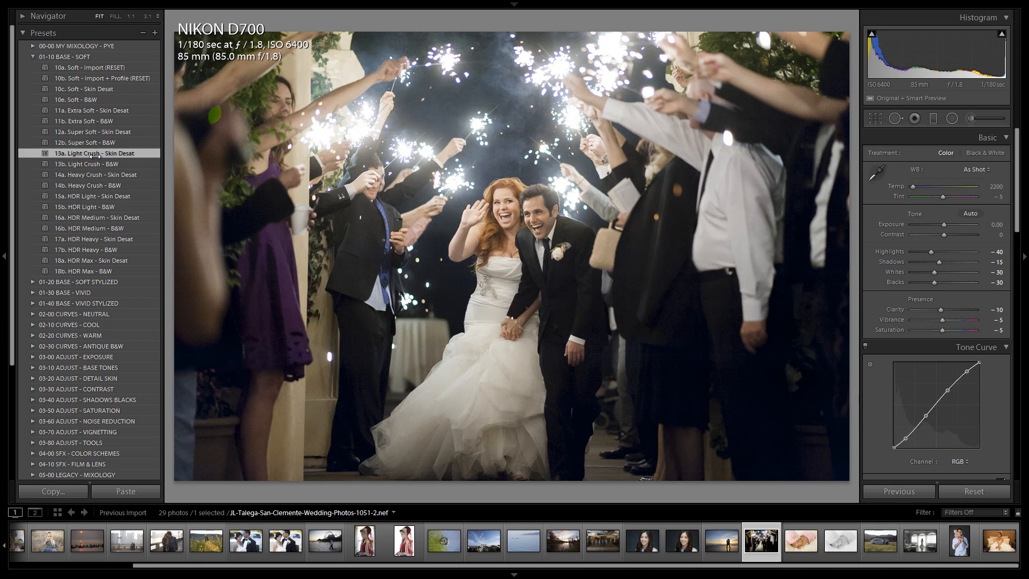
pyautogui.click(103, 175)
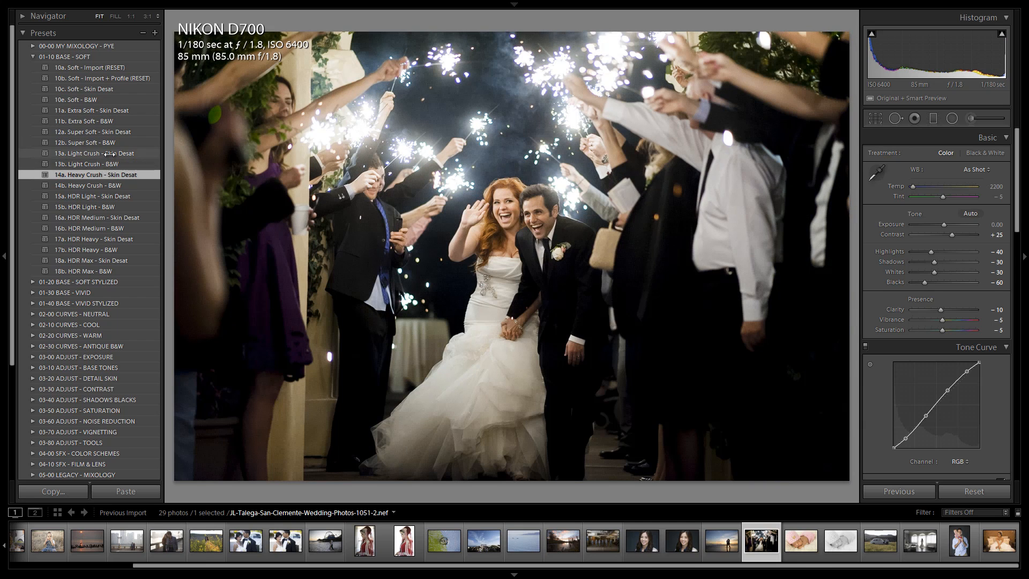
pyautogui.click(102, 153)
pyautogui.click(109, 175)
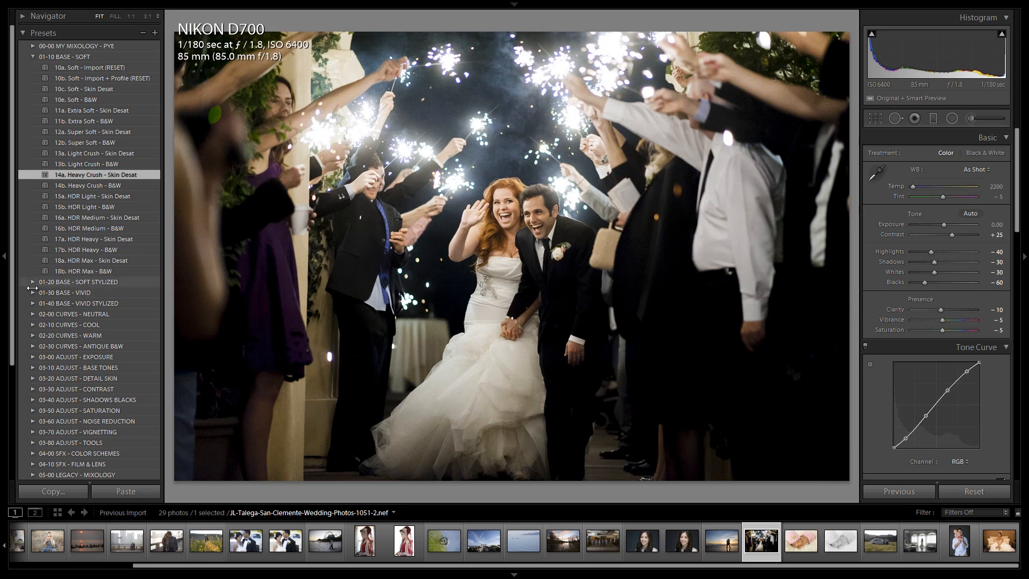
# Try the vivid presets 31a. Light Crush - Color and 32a. Heavy Crush - Color, and reapply 14a. Heavy Crush - Skin Desat
pyautogui.click(34, 292)
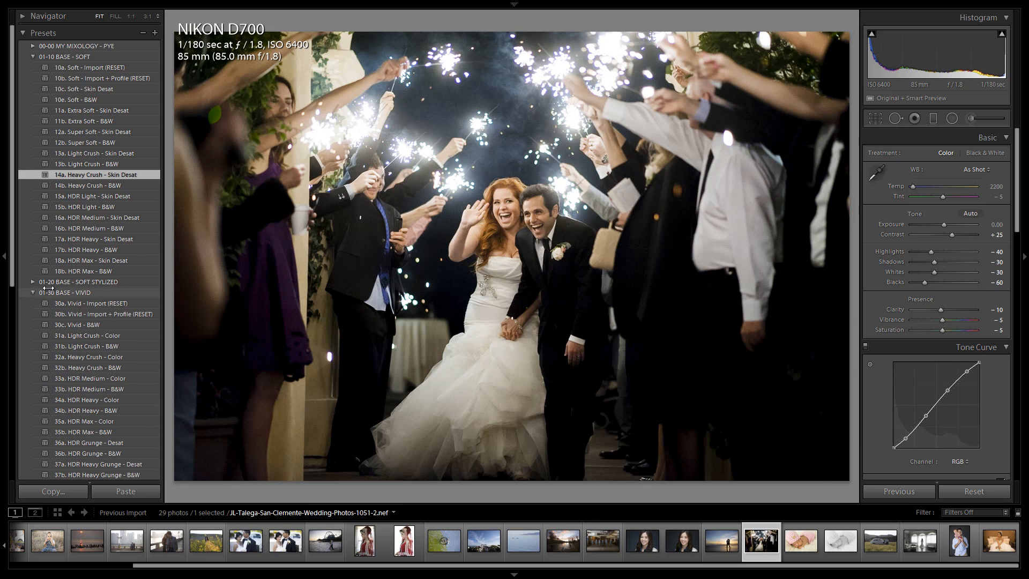
pyautogui.click(112, 335)
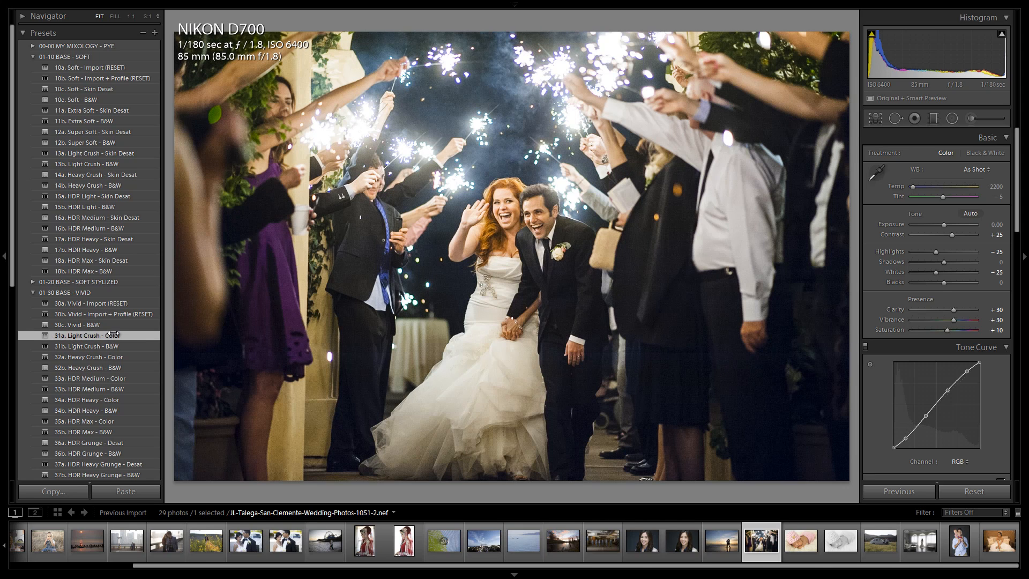
pyautogui.click(126, 357)
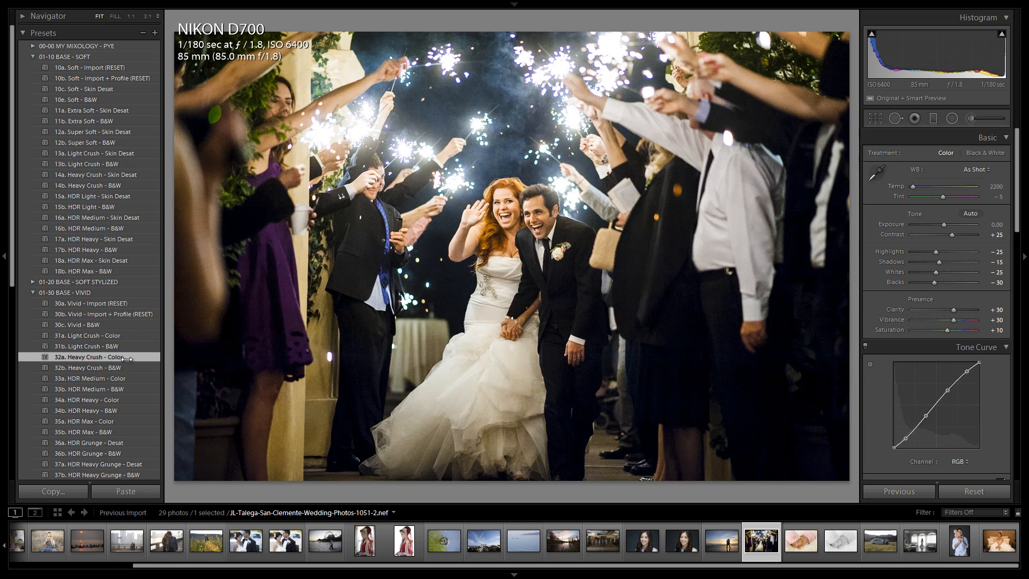
pyautogui.click(119, 176)
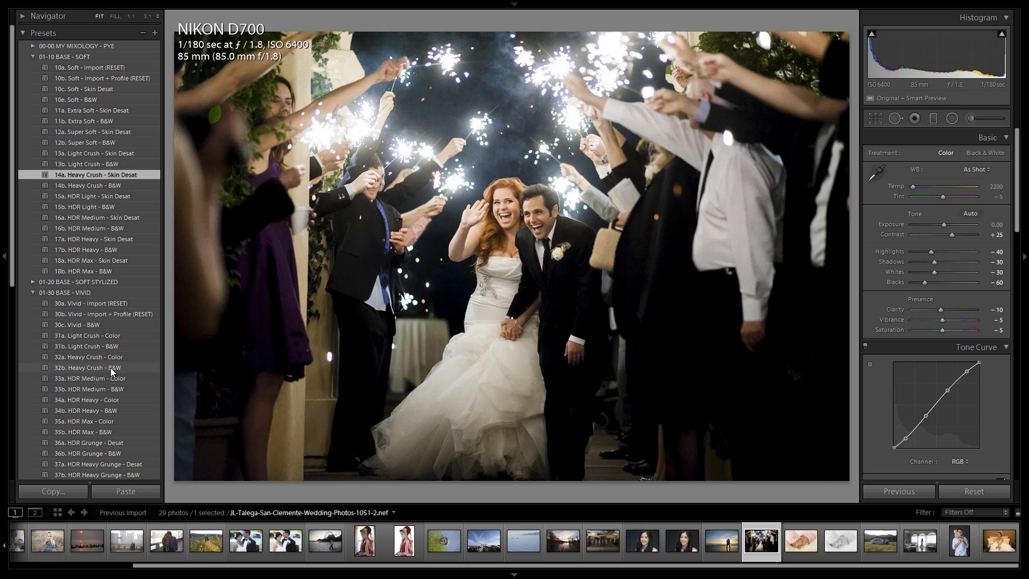
pyautogui.click(30, 292)
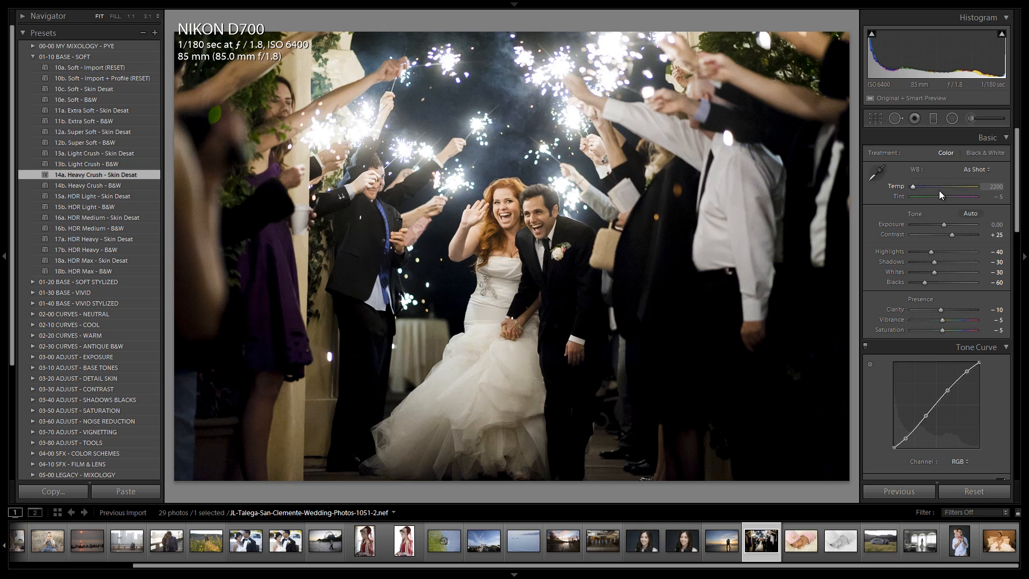
# Cycle through the photo's info overlay modes and hide the overlay
pyautogui.press('i')
pyautogui.press('i')
pyautogui.press('i')
pyautogui.press('i')
pyautogui.press('i')
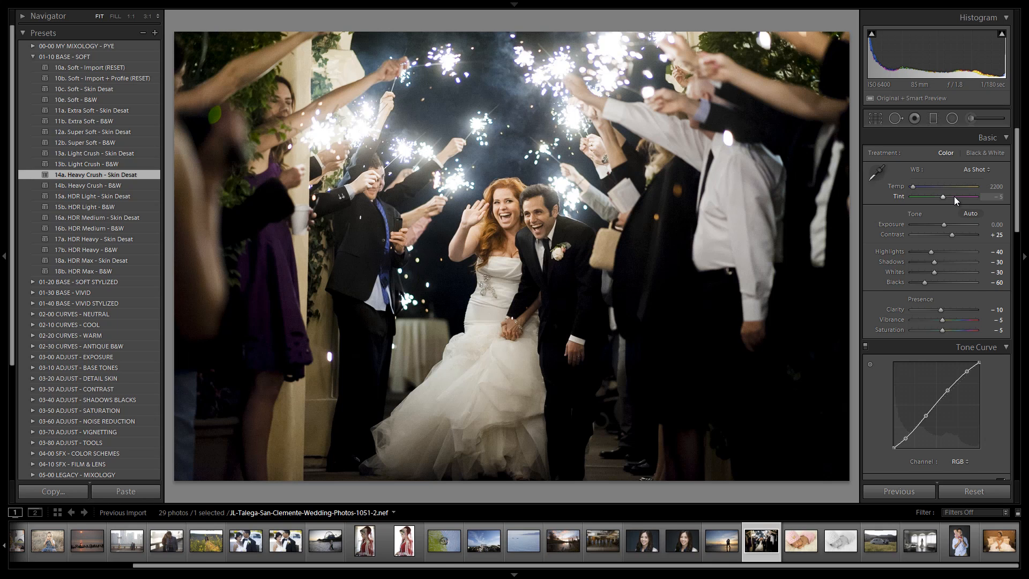
# Adjust the white balance to a tint of +20 and a temperature of 2700
pyautogui.moveTo(951, 198); pyautogui.dragTo(954, 195)
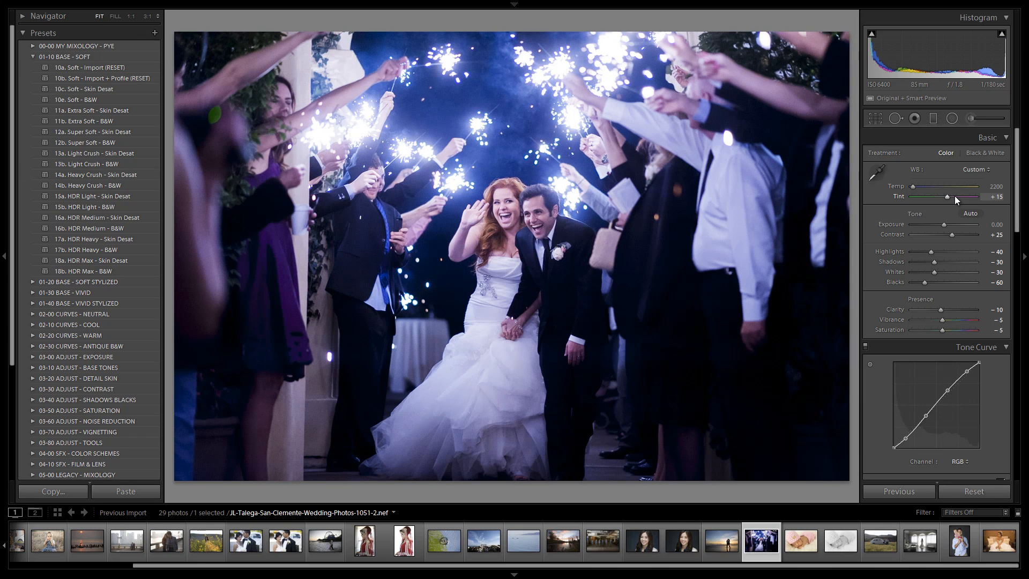
pyautogui.press('Up')
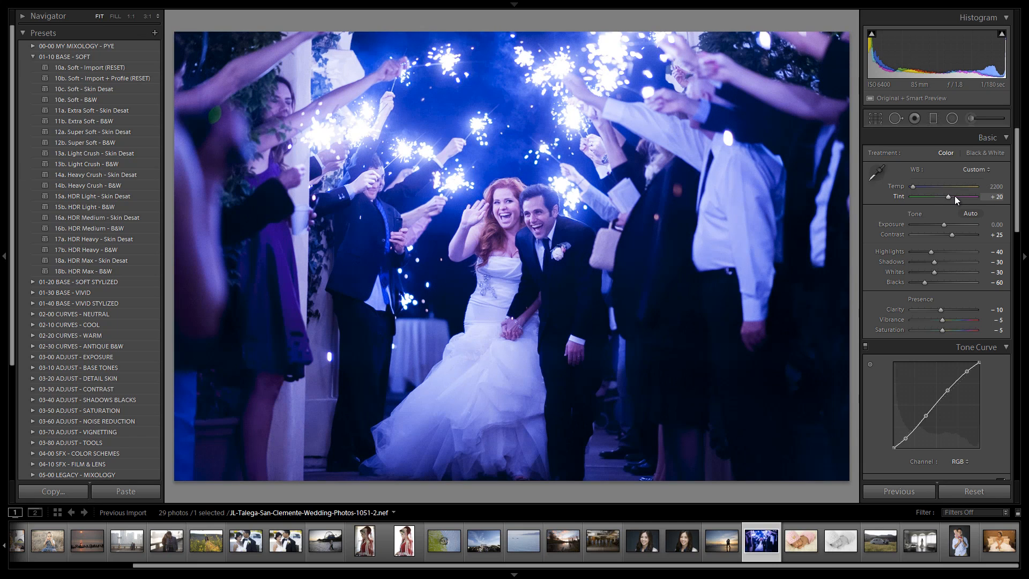
pyautogui.press('Up')
pyautogui.press('Up')
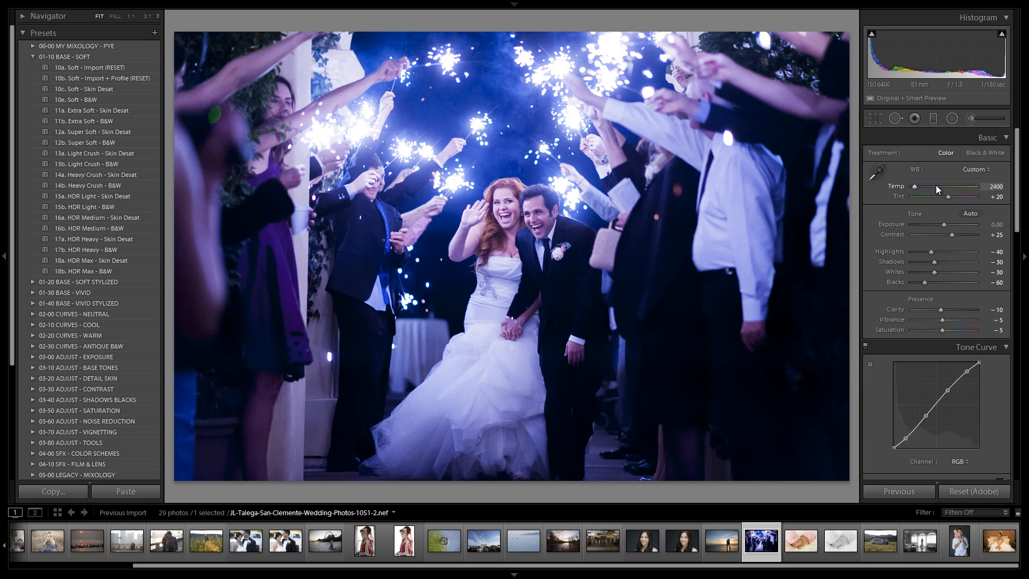
pyautogui.press('Up')
pyautogui.press('Up')
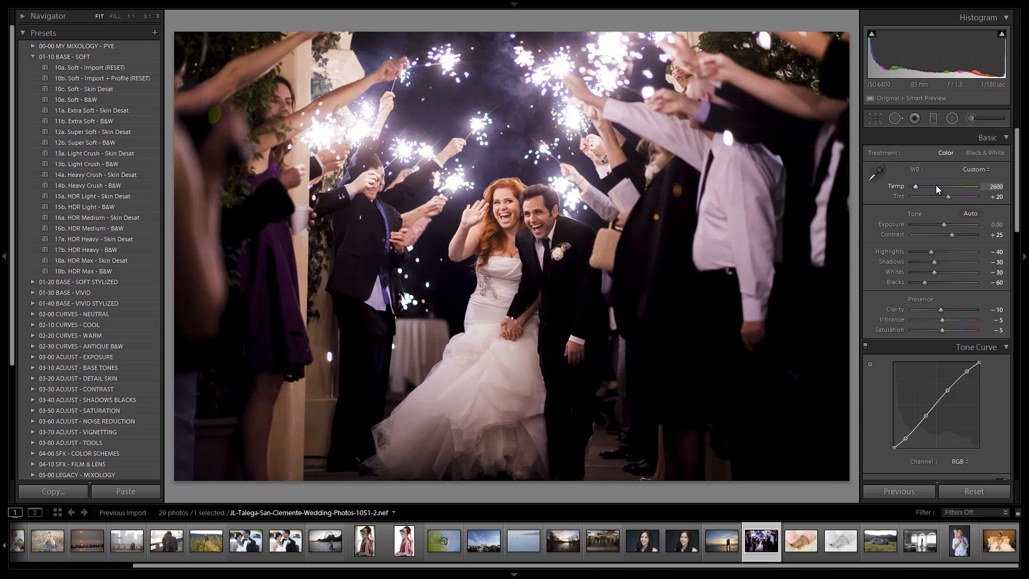
pyautogui.press('Up')
pyautogui.press('Up')
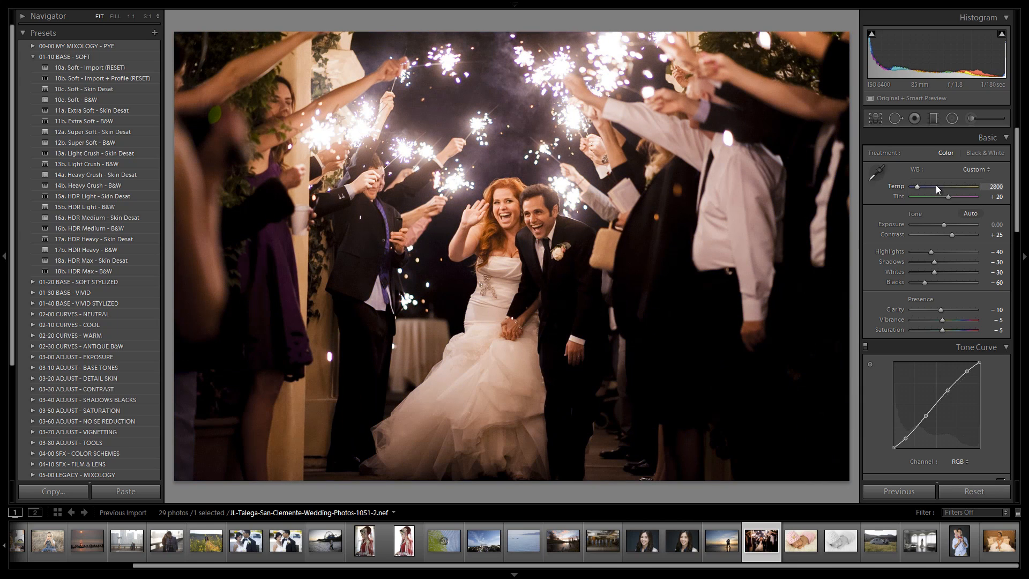
pyautogui.press('Down')
pyautogui.press('Down')
pyautogui.press('Down')
pyautogui.press('Down')
pyautogui.press('Up')
pyautogui.press('Up')
# Check the couple at 1:1, and review the preset's sharpening and noise reduction settings
pyautogui.click(561, 232)
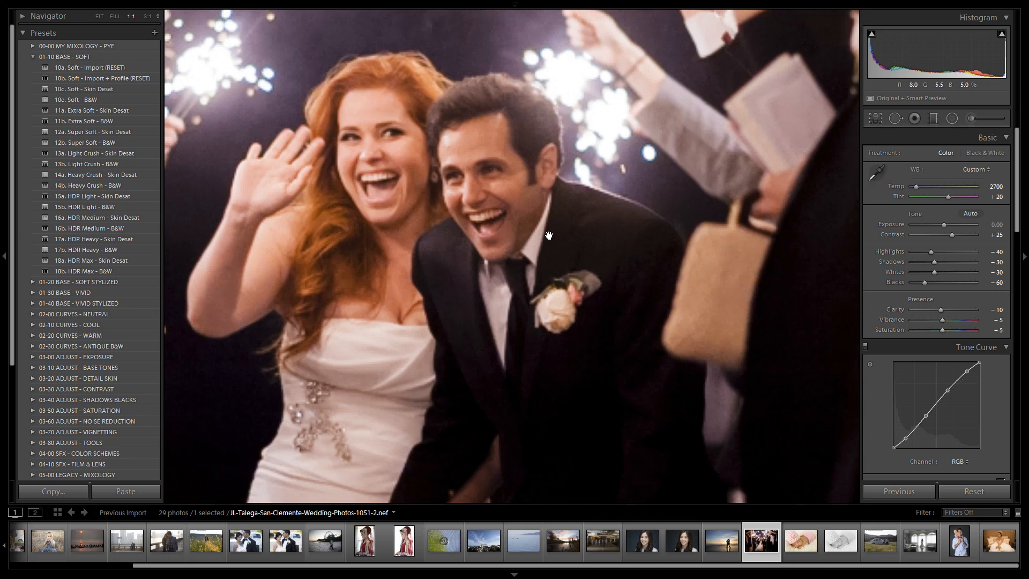
pyautogui.moveTo(536, 231); pyautogui.dragTo(578, 243)
pyautogui.click(578, 242)
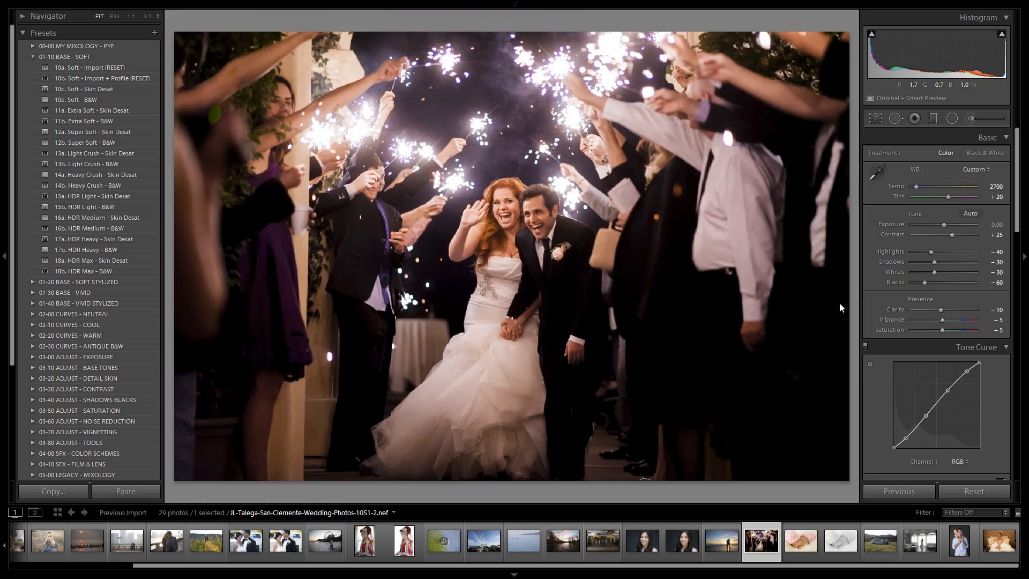
pyautogui.scroll(-5, 953, 306)
pyautogui.scroll(-5, 952, 307)
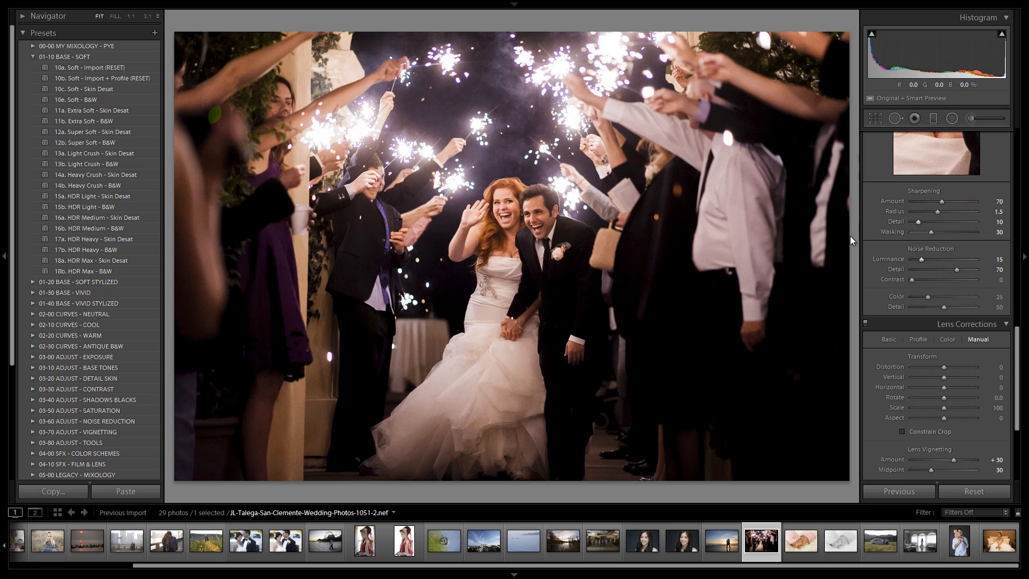
pyautogui.scroll(10, 948, 263)
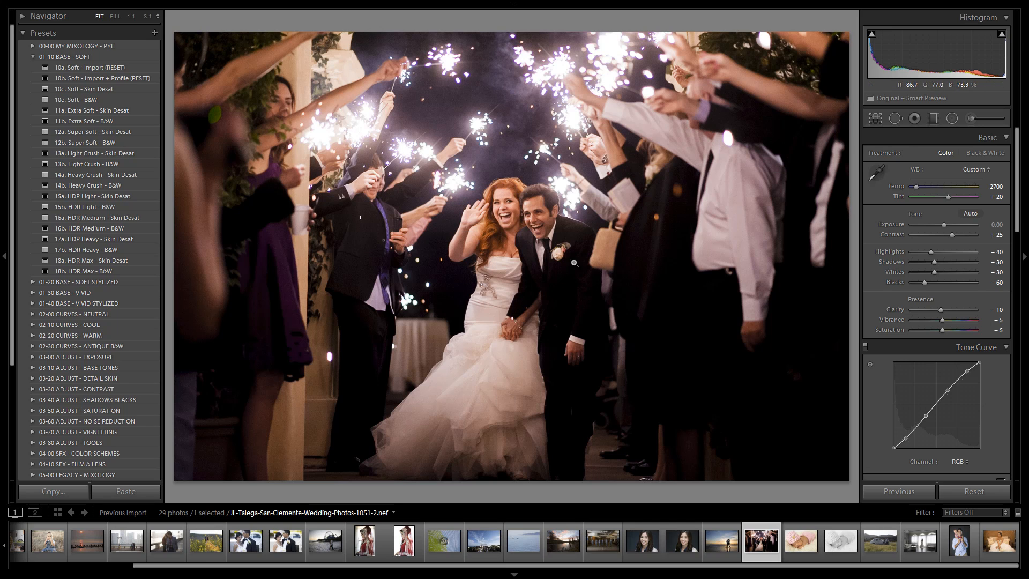
# Add a large 03 Burn (Darken) radial filter centred on the couple to darken the surroundings, with feather set to 70
pyautogui.click(949, 123)
pyautogui.click(934, 154)
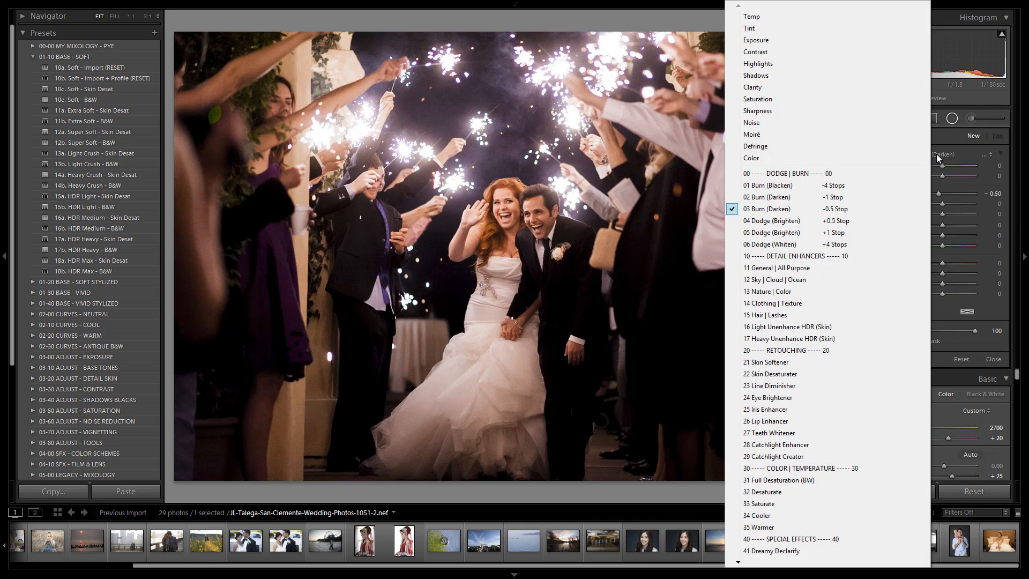
pyautogui.click(866, 209)
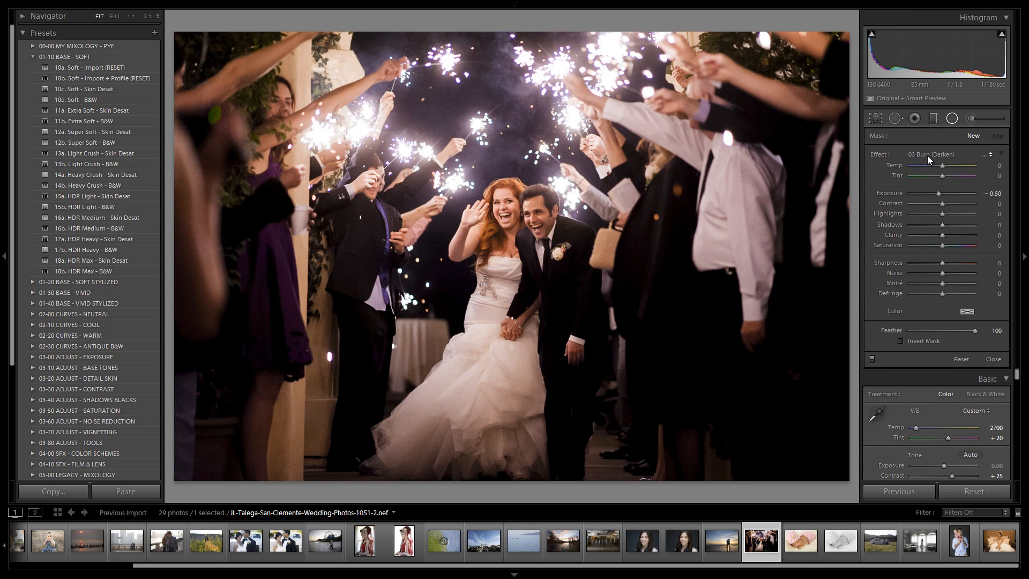
pyautogui.moveTo(525, 219)
pyautogui.mouseDown()
pyautogui.moveTo(731, 440)
pyautogui.moveTo(751, 439)
pyautogui.moveTo(777, 400)
pyautogui.moveTo(771, 367)
pyautogui.moveTo(723, 456)
pyautogui.moveTo(743, 494)
pyautogui.moveTo(762, 492)
pyautogui.mouseUp()
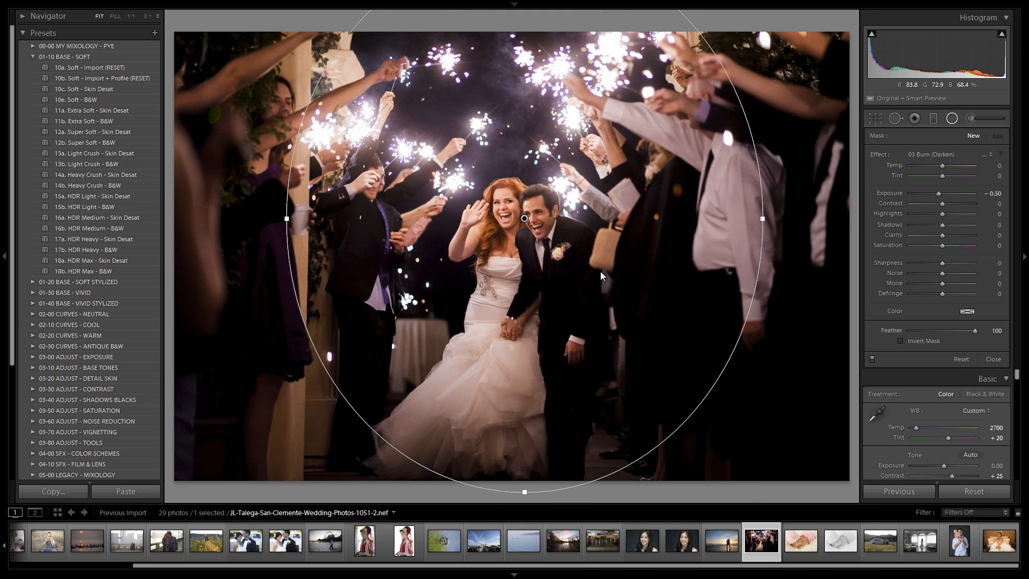
pyautogui.moveTo(525, 219); pyautogui.dragTo(526, 237)
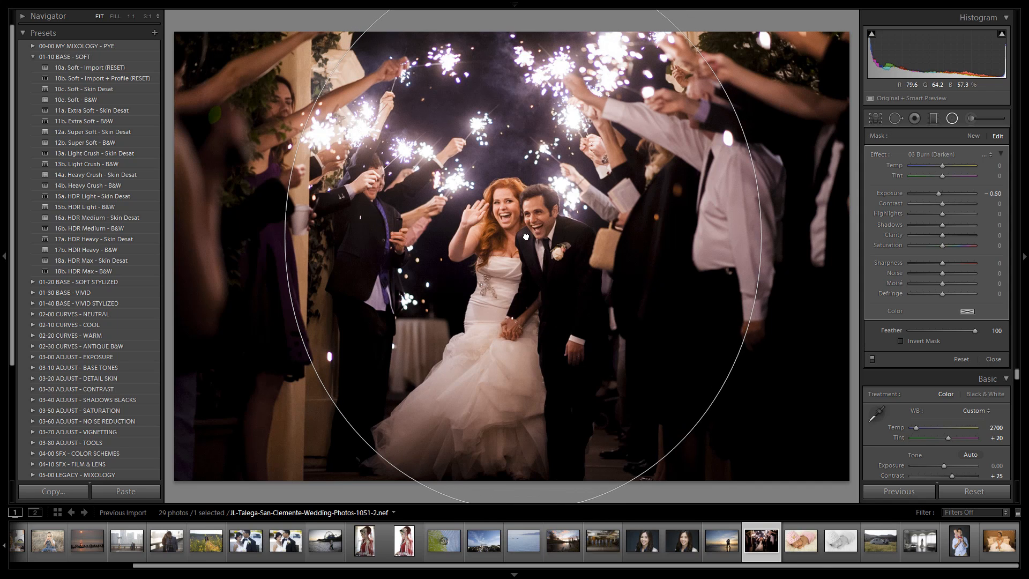
pyautogui.click(945, 331)
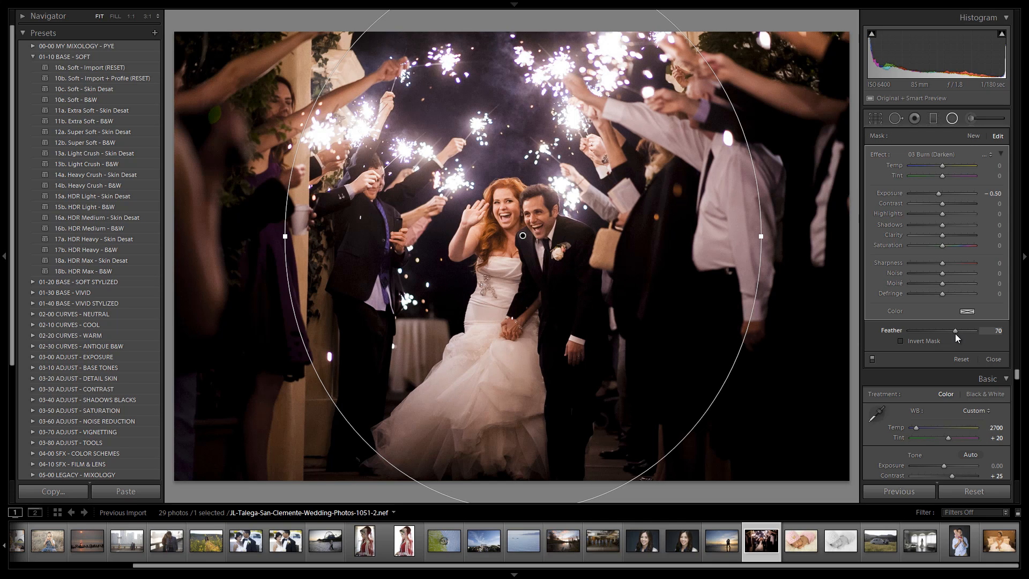
pyautogui.click(950, 121)
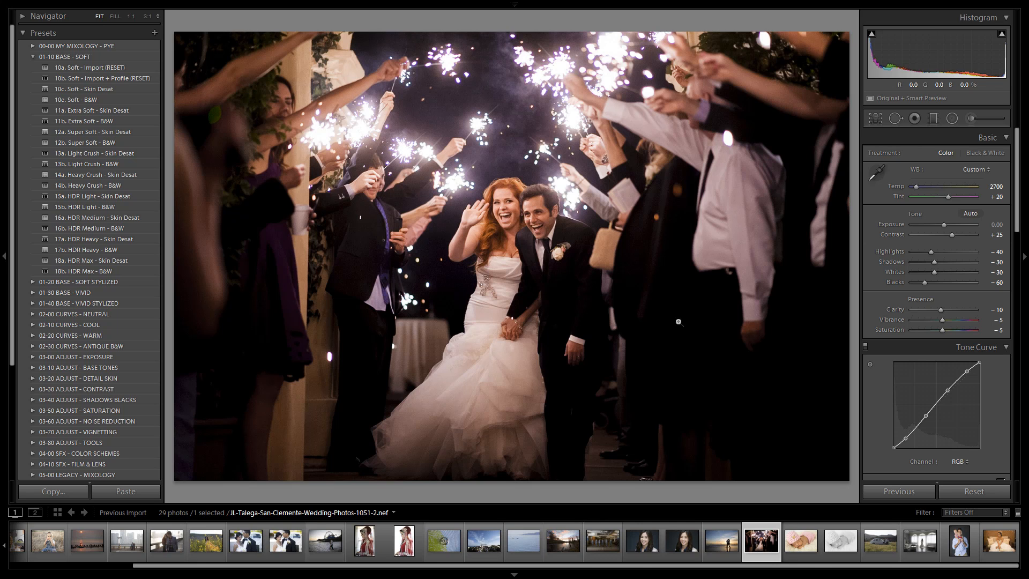
# Compare the edited wedding photo with its original version
pyautogui.press('\\')
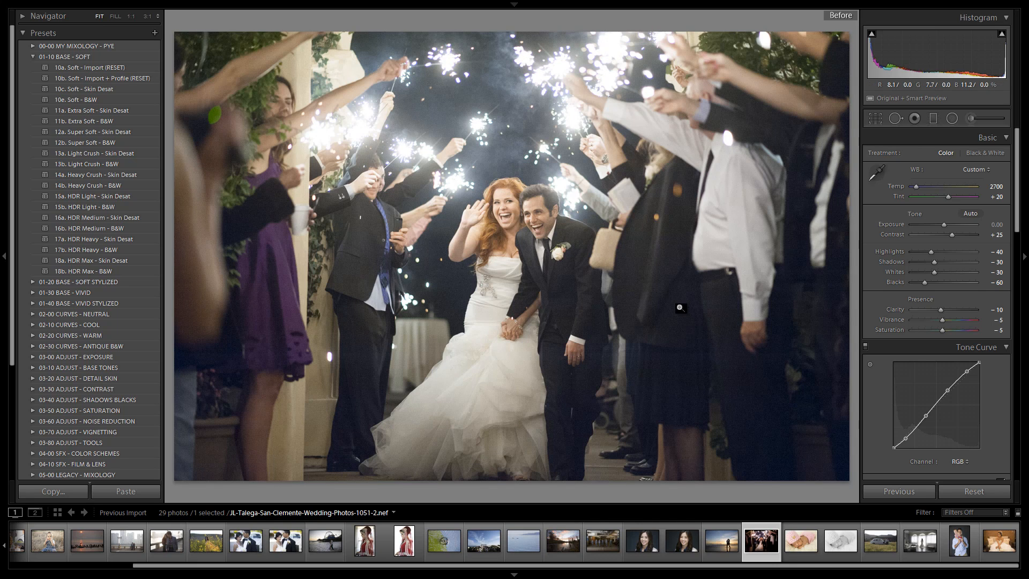
pyautogui.press('\\')
pyautogui.press('\\')
pyautogui.press('\\')
pyautogui.press('\\')
pyautogui.press('\\')
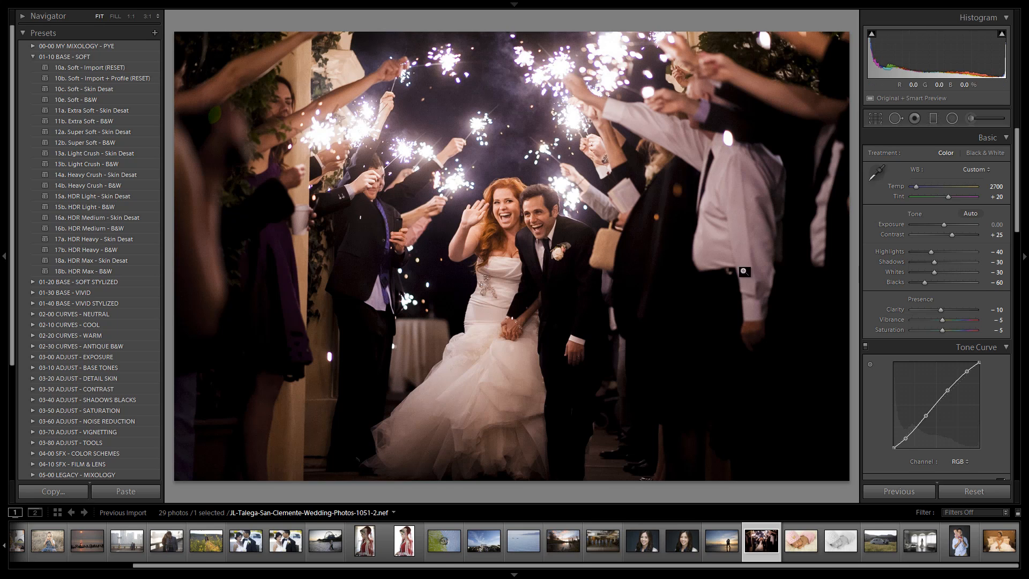
# Check the photo's clipped shadows and highlights by toggling the clipping overlay on and off
pyautogui.press('j')
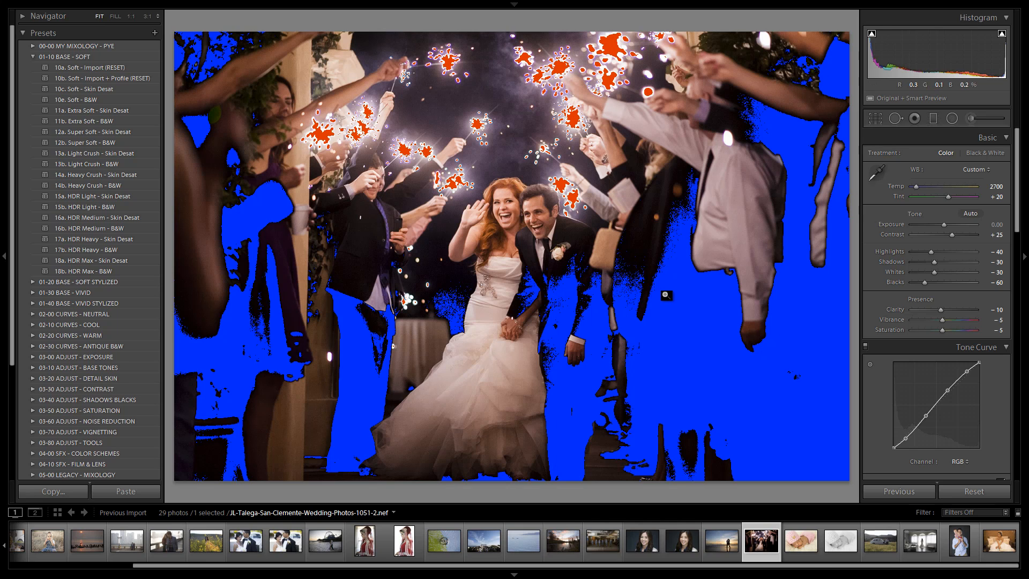
pyautogui.press('j')
pyautogui.press('j')
pyautogui.press('j')
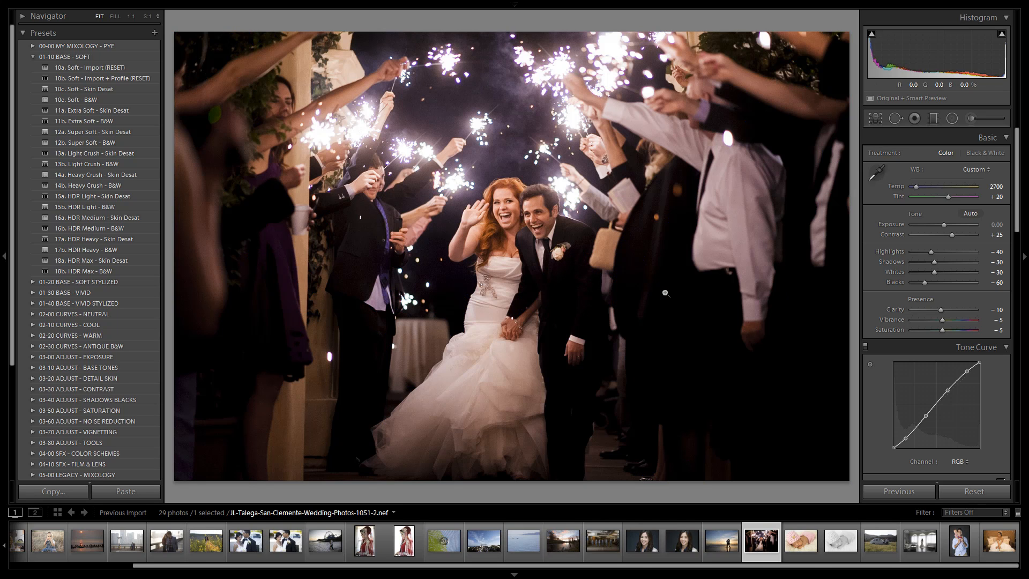
pyautogui.press('j')
pyautogui.press('j')
pyautogui.press('j')
pyautogui.press('j')
# Review the preset's presence, tone curve, HSL saturation, sharpening and noise reduction settings
pyautogui.scroll(-3, 960, 275)
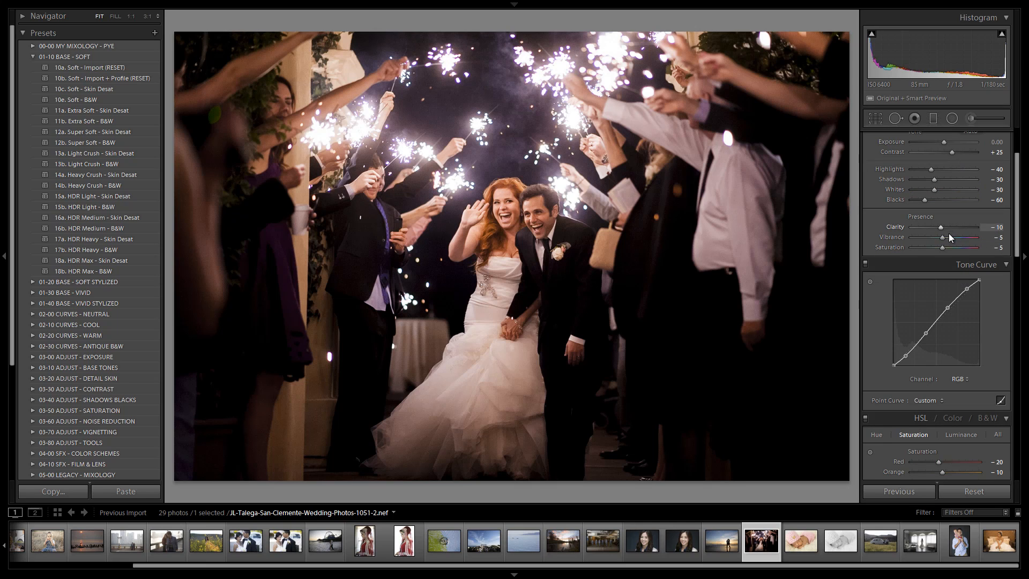
pyautogui.scroll(-3, 950, 243)
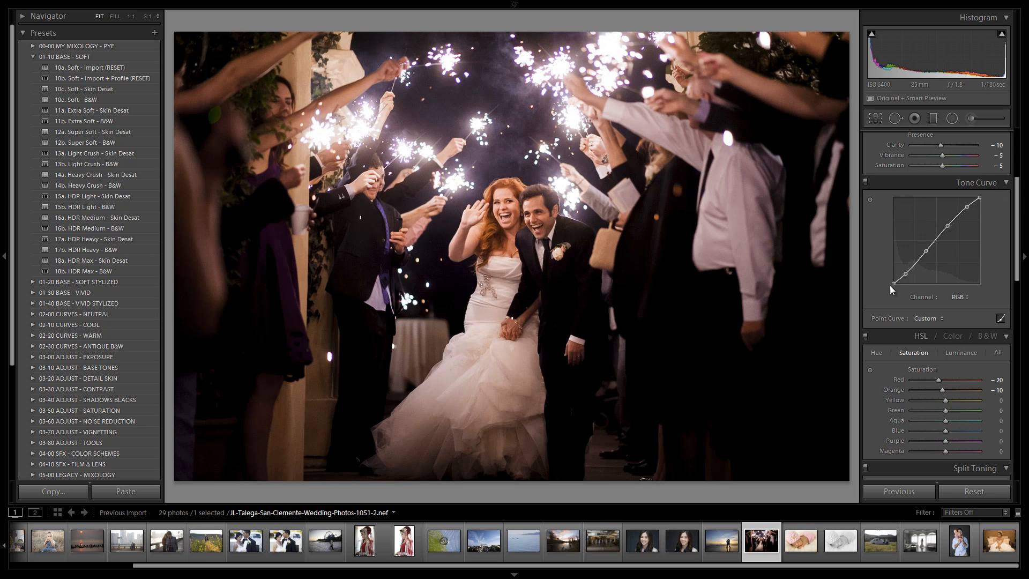
pyautogui.scroll(-10, 918, 295)
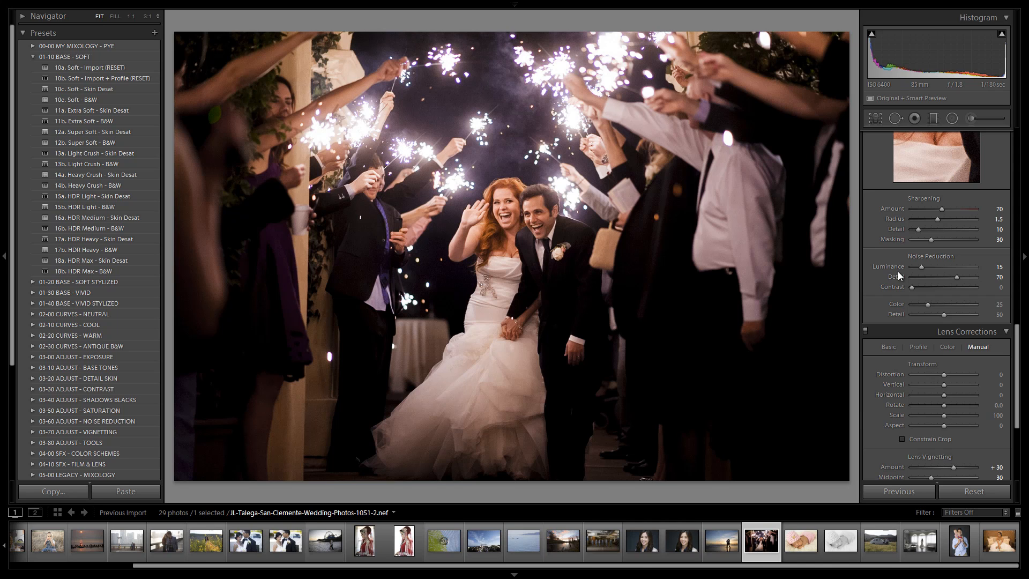
pyautogui.scroll(-3, 900, 272)
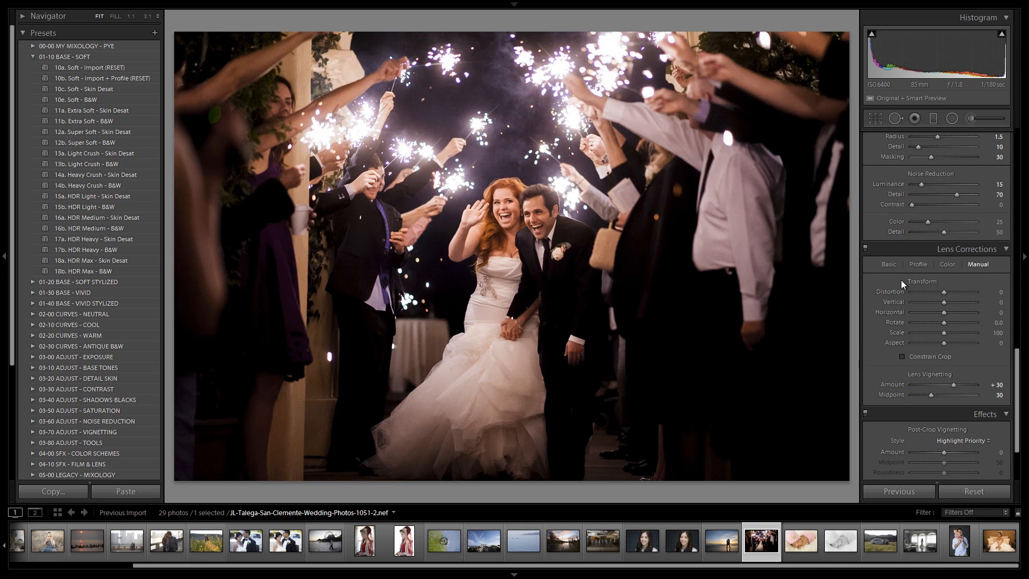
# Try a darkening lens vignetting amount of -17 on the wedding photo, and undo the vignetting changes
pyautogui.scroll(-3, 918, 322)
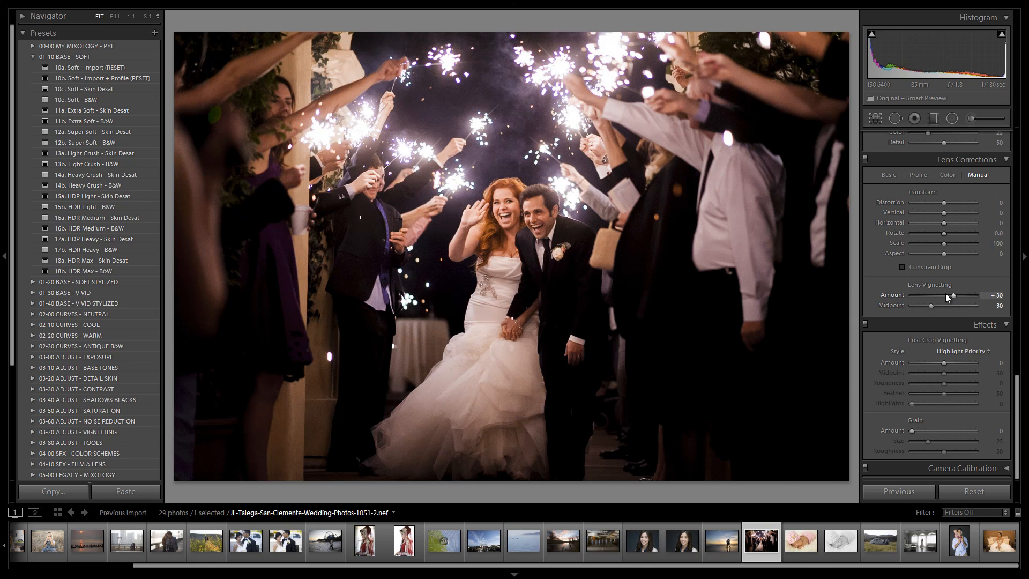
pyautogui.moveTo(930, 305)
pyautogui.mouseDown()
pyautogui.moveTo(910, 306)
pyautogui.moveTo(926, 309)
pyautogui.mouseUp()
pyautogui.hotkey('ctrl', 'z')
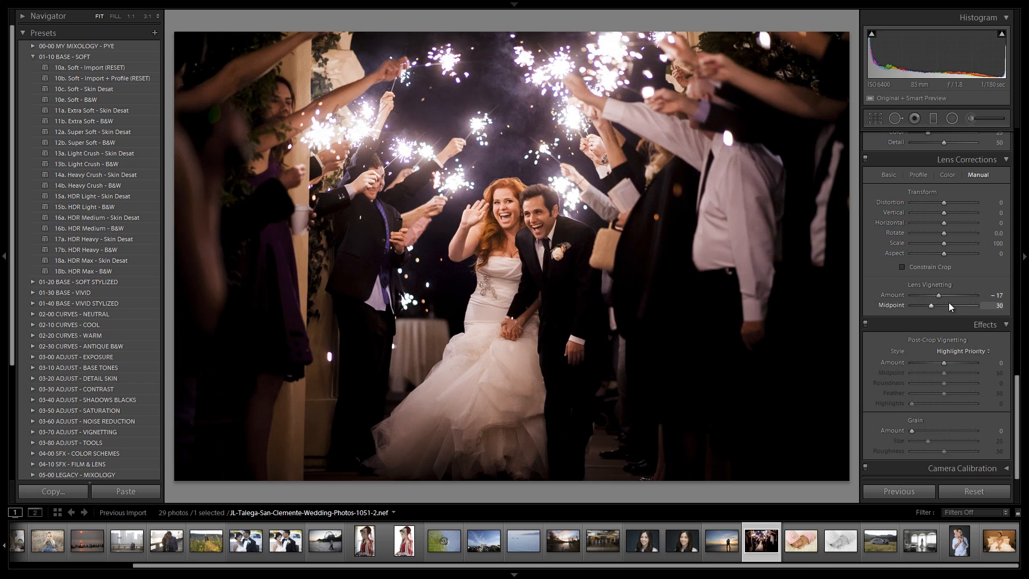
pyautogui.hotkey('ctrl', 'z')
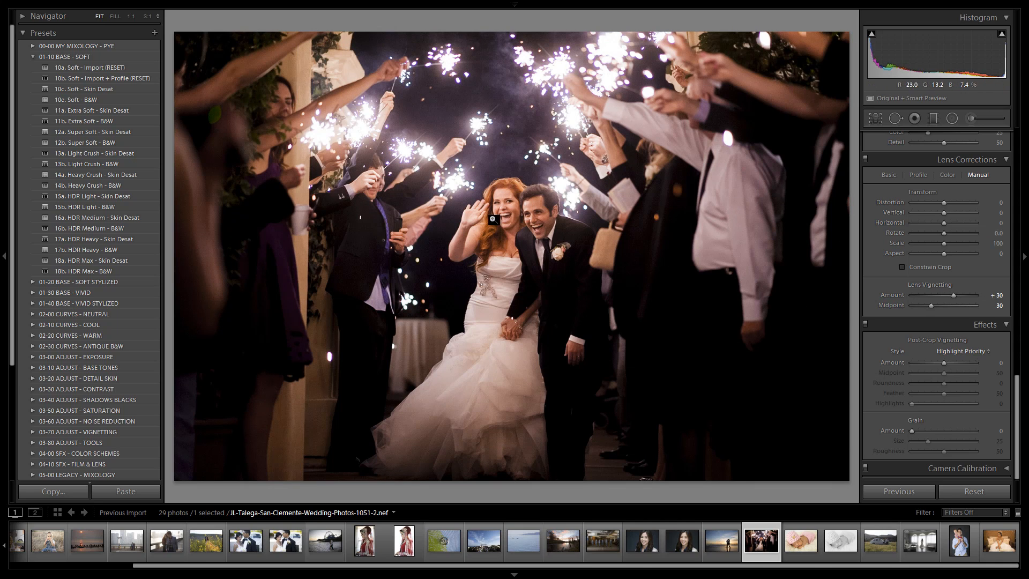
pyautogui.scroll(15, 962, 357)
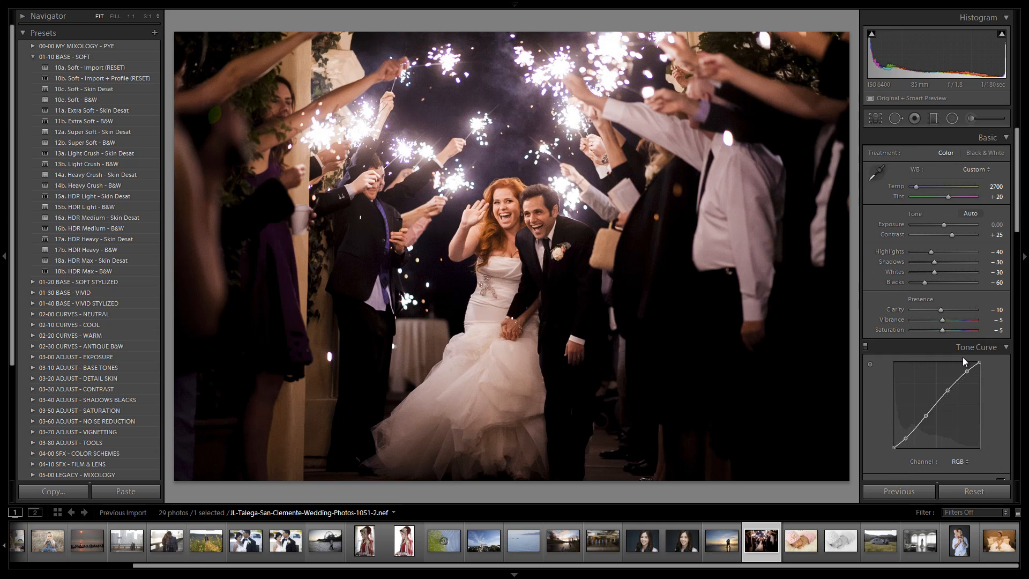